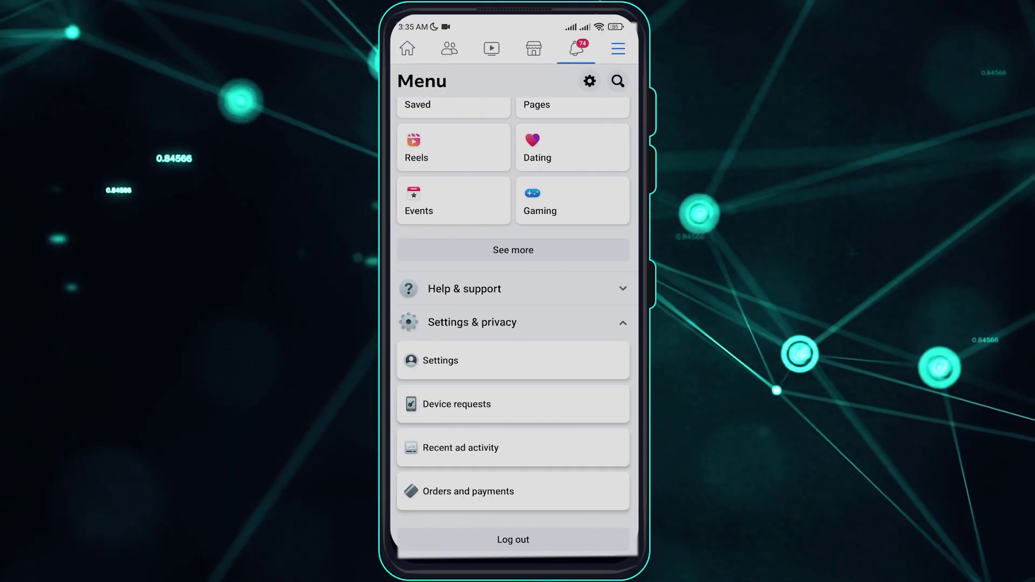
- Go via Settings & privacy and Settings to Personal and account information, then Name
click(552, 321)
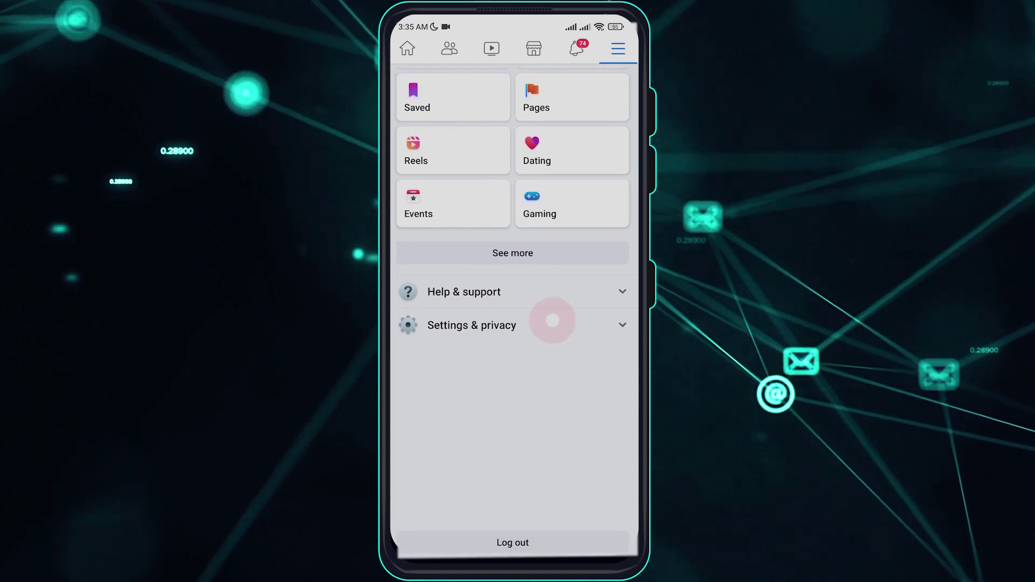
click(527, 502)
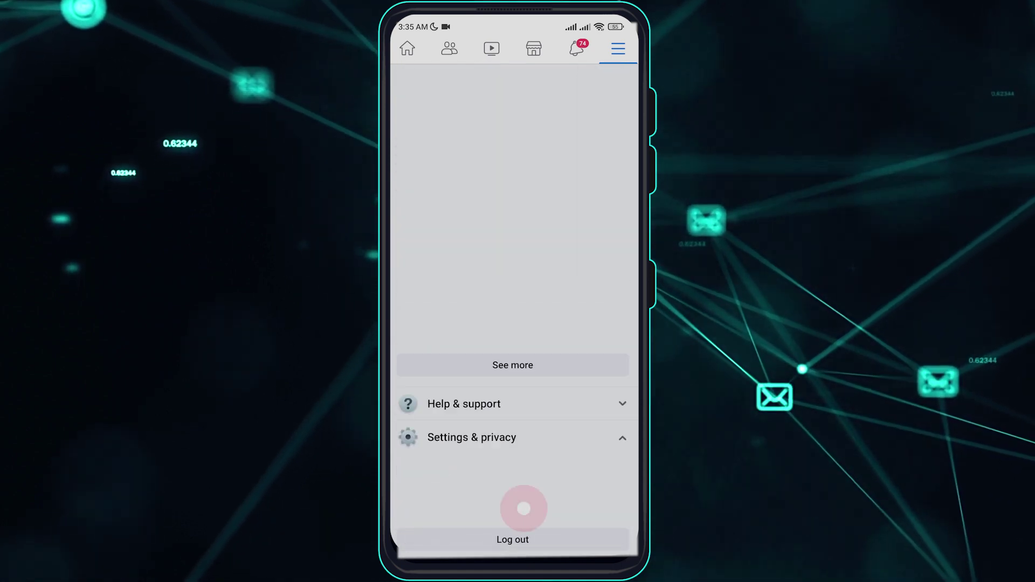
click(527, 355)
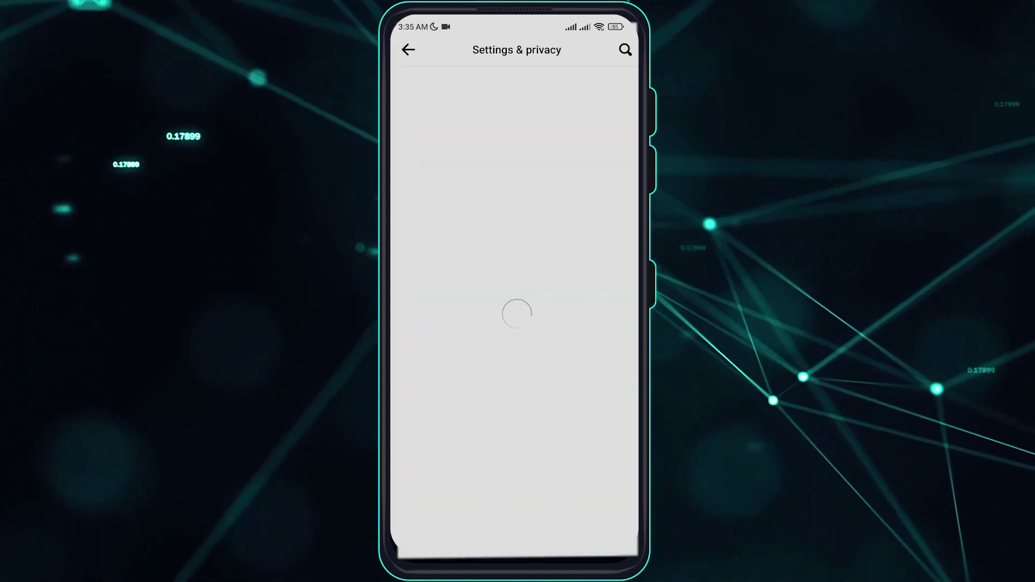
click(590, 126)
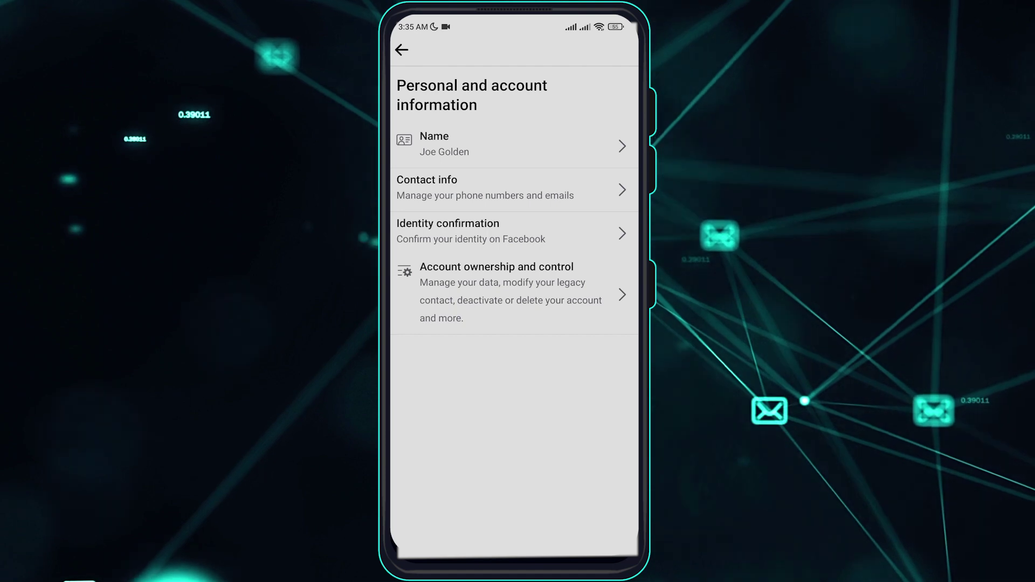
click(514, 145)
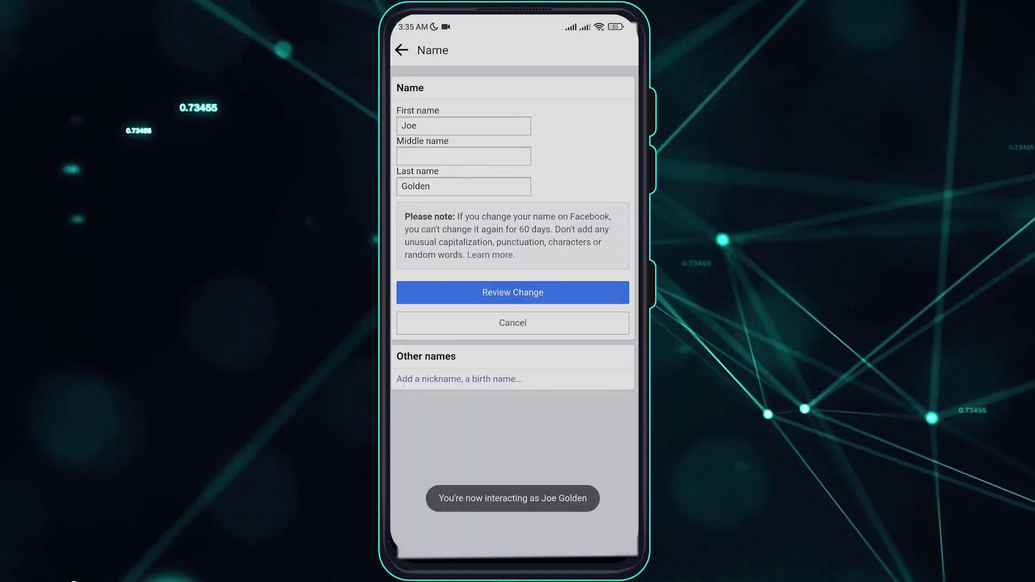
- Activate the First name field showing 'Joe' and hide the keyboard to reveal Review Change
click(414, 136)
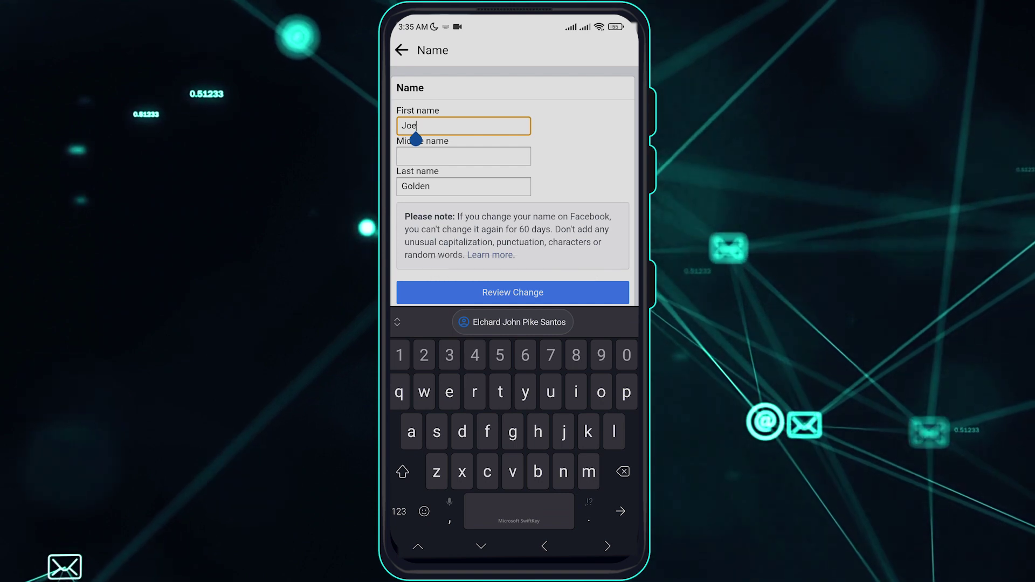
drag(637, 428, 614, 428)
drag(599, 327, 590, 112)
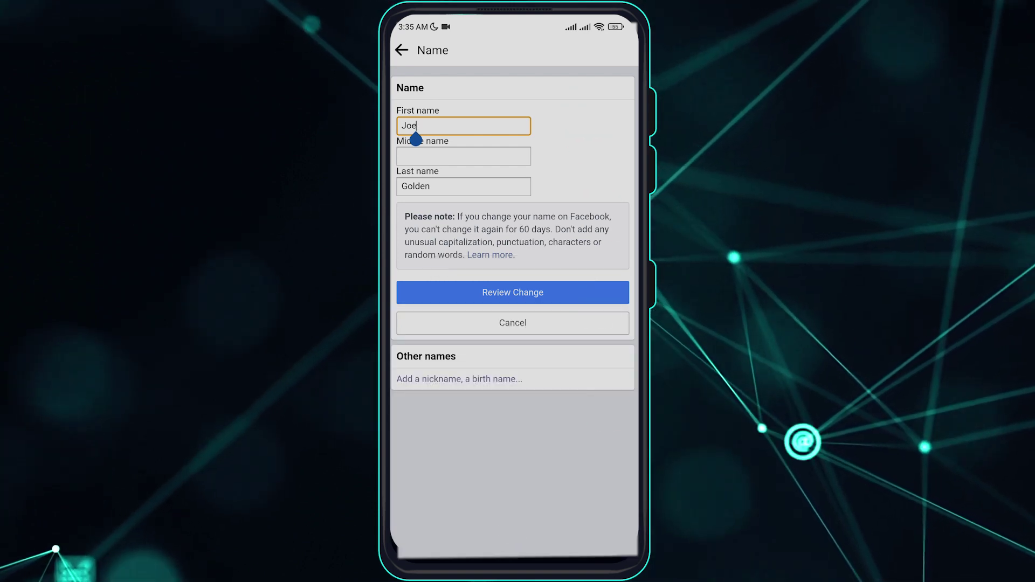
drag(557, 287, 596, 254)
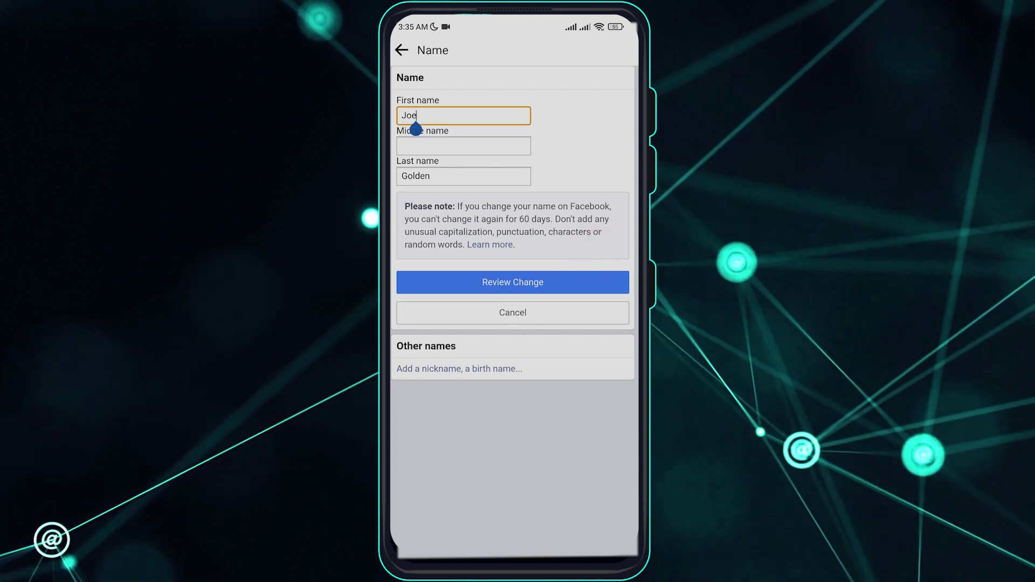